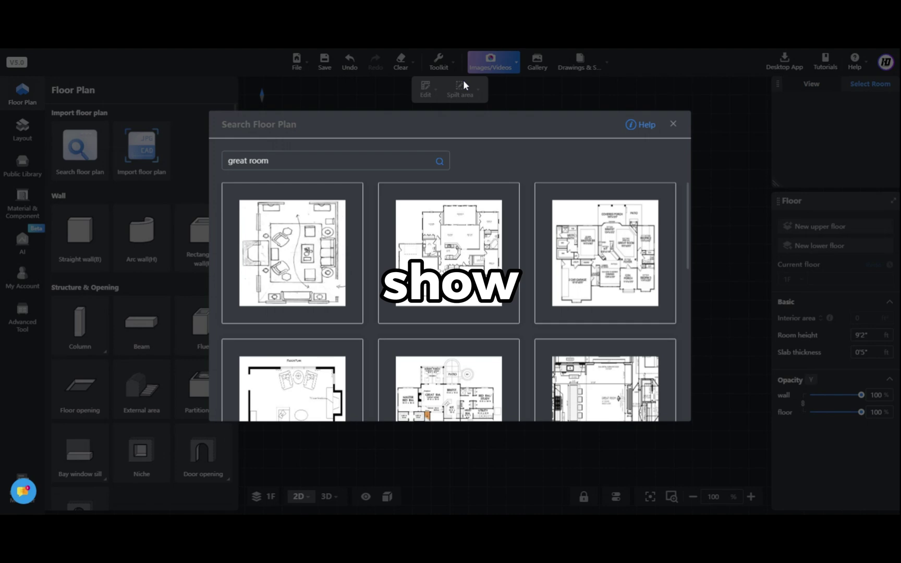
# From the Coohom dashboard, create a new 3D project using design tool version 5.0.
pyautogui.scroll(-10, 691, 262)
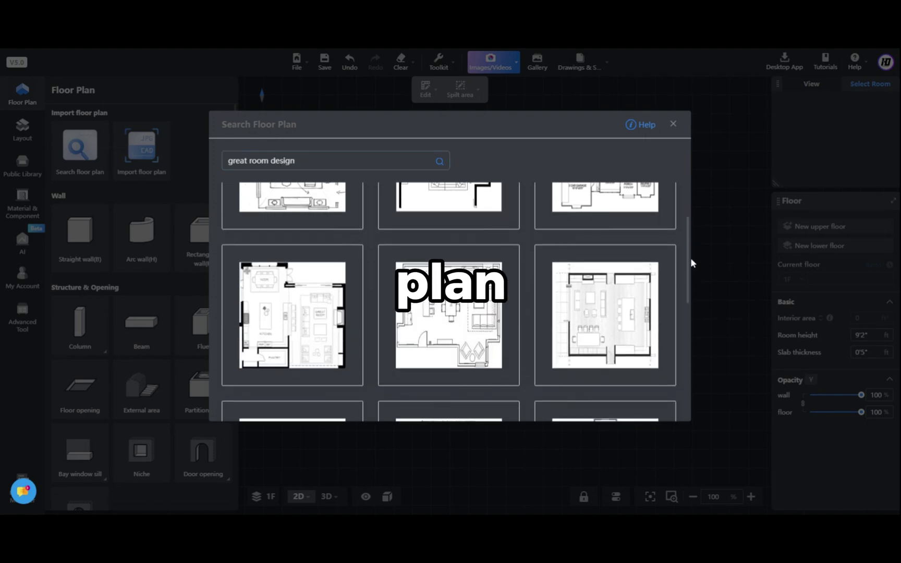
pyautogui.scroll(-5, 686, 372)
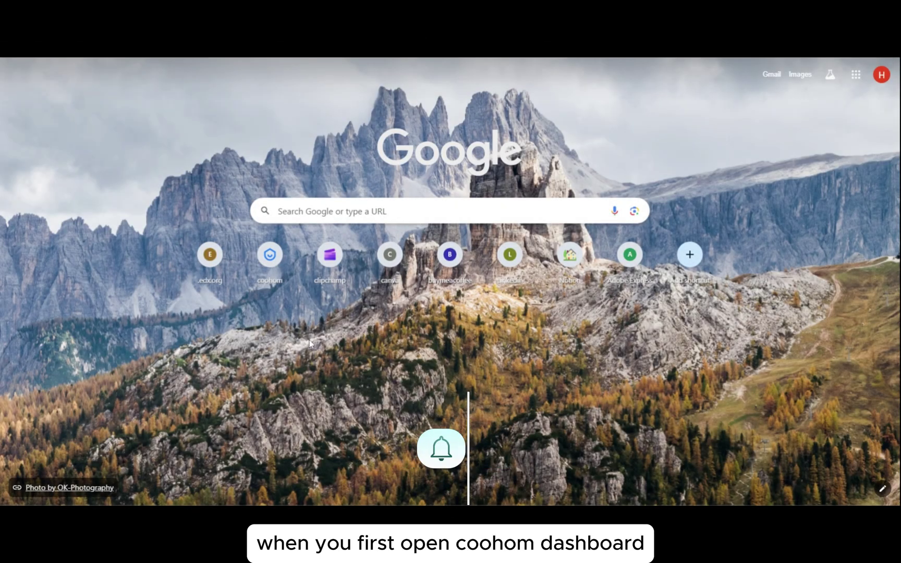
pyautogui.click(275, 267)
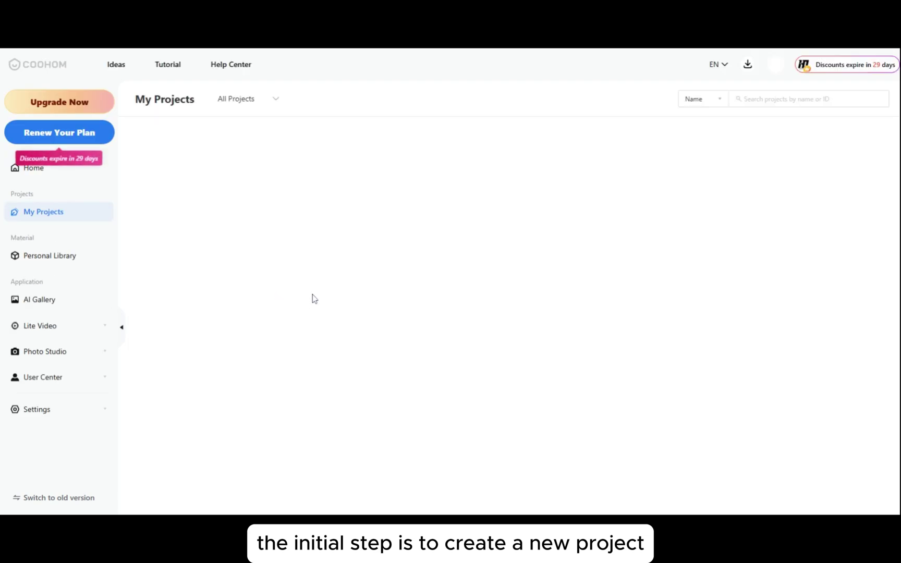
pyautogui.moveTo(211, 203)
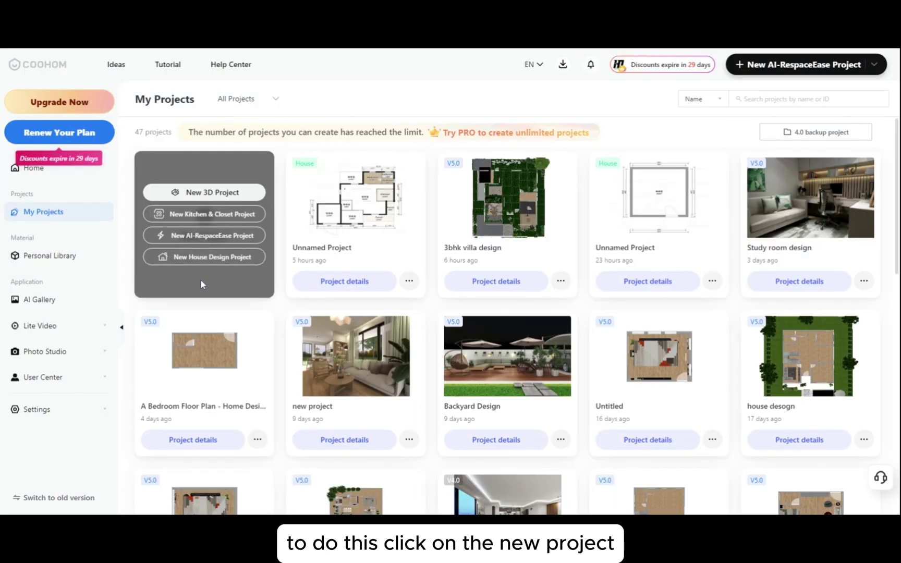
pyautogui.click(208, 190)
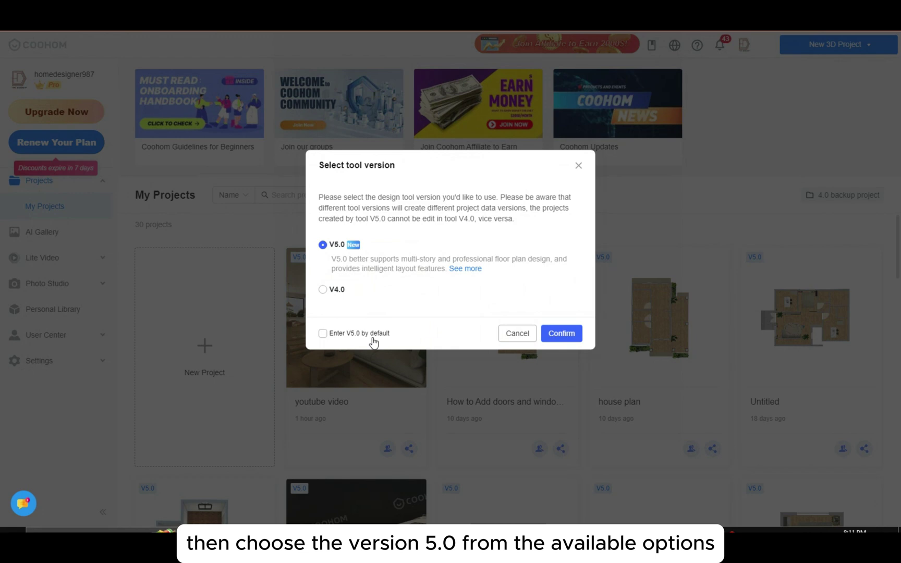
pyautogui.click(557, 335)
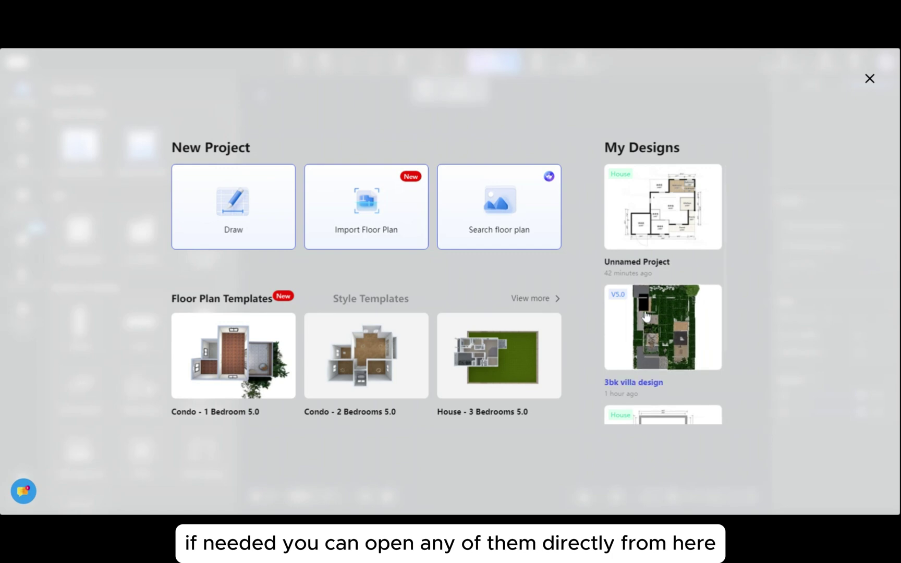
# Once the V5.0 tool loads, scroll down the My Designs list on the start screen.
pyautogui.scroll(-6, 725, 257)
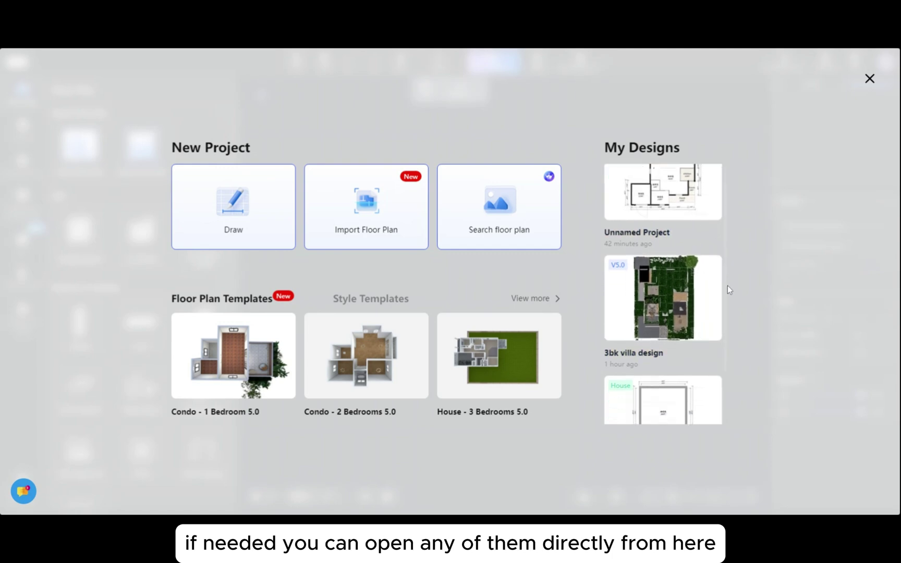
pyautogui.scroll(-2, 742, 412)
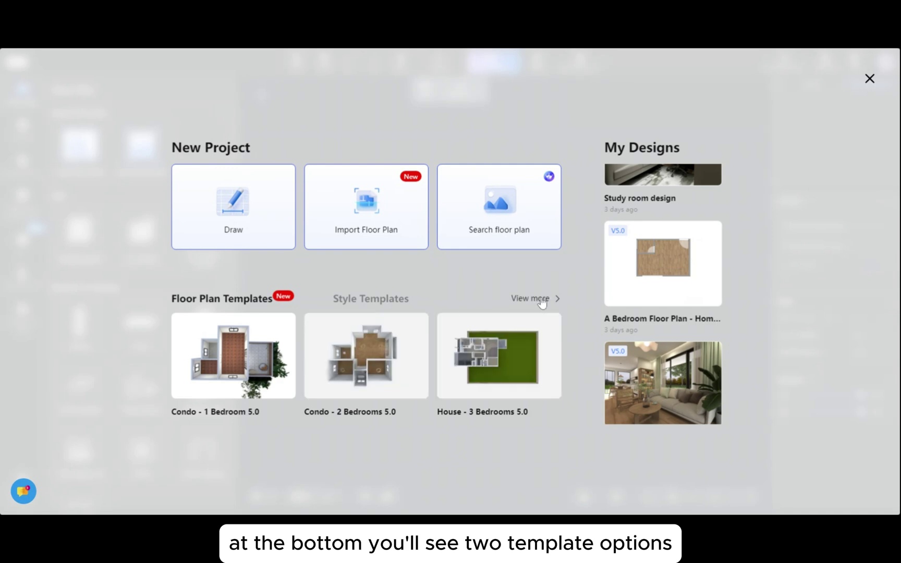
# Browse the full Floor Plan Templates gallery, then close it.
pyautogui.click(542, 301)
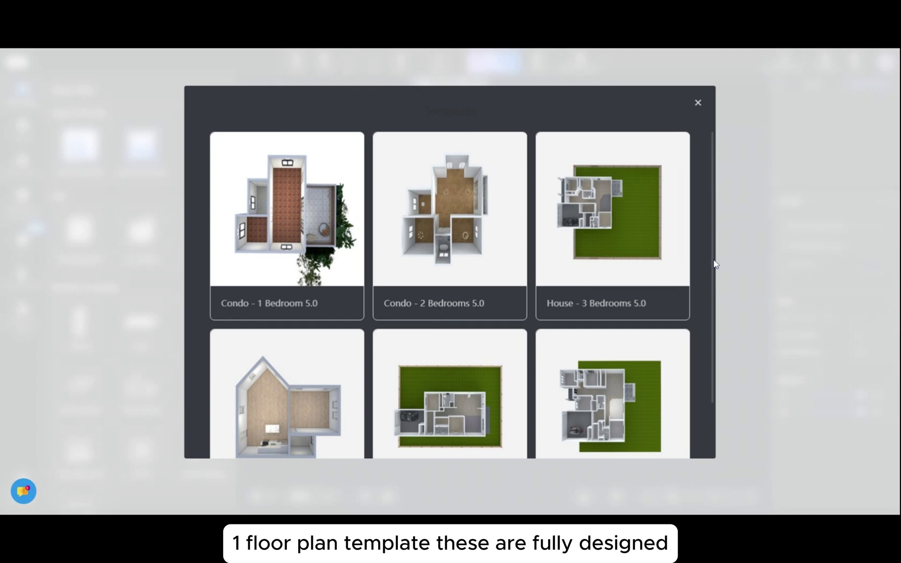
pyautogui.scroll(-2, 714, 297)
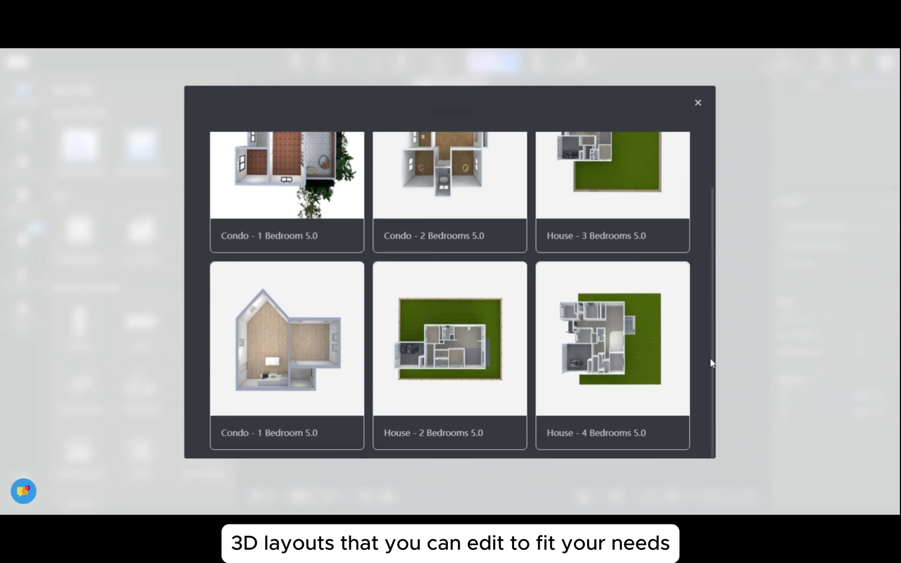
pyautogui.scroll(2, 713, 297)
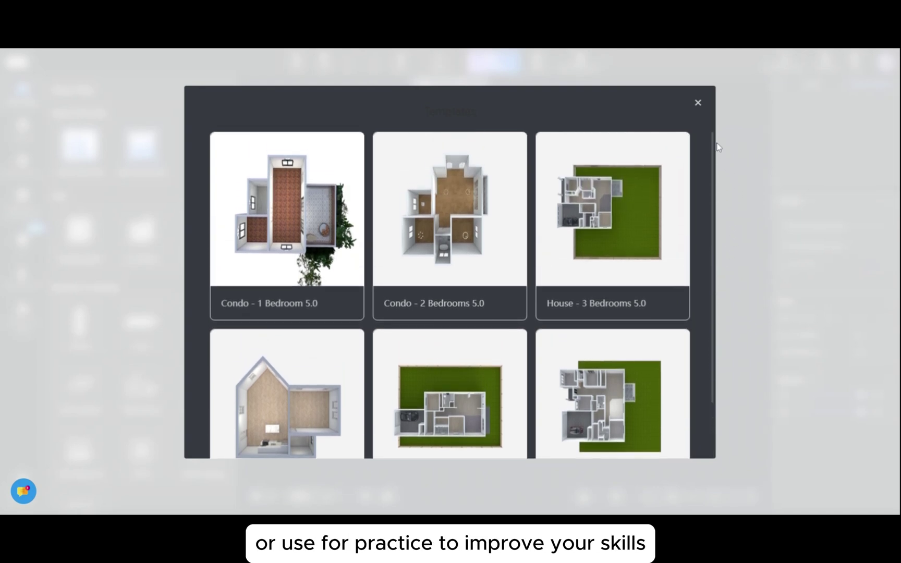
pyautogui.click(699, 104)
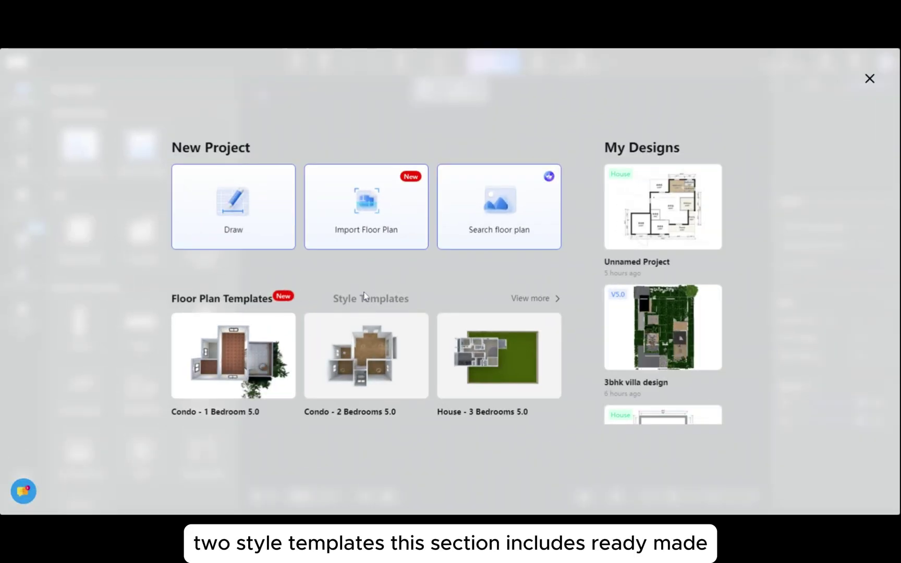
# Switch to Style Templates, browse the full living-room style gallery, then close it.
pyautogui.click(379, 301)
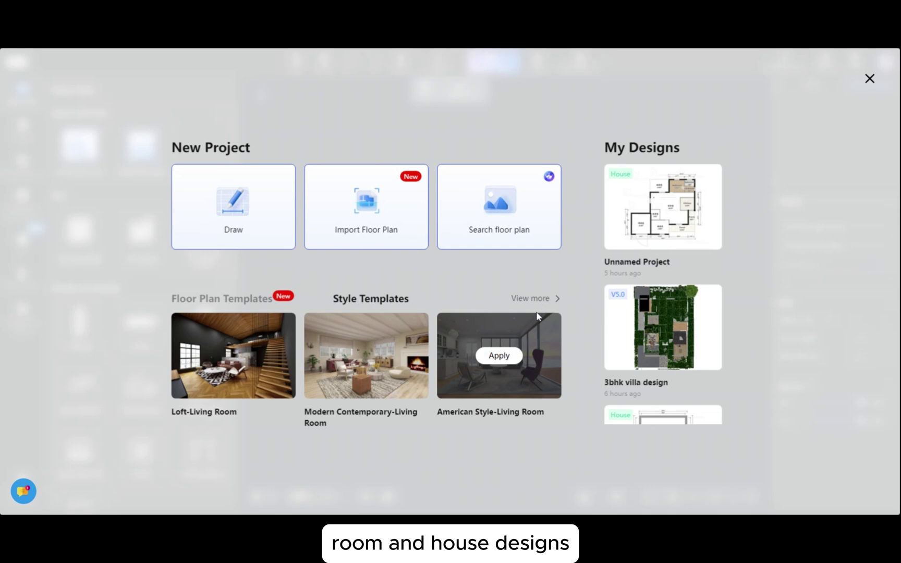
pyautogui.click(540, 299)
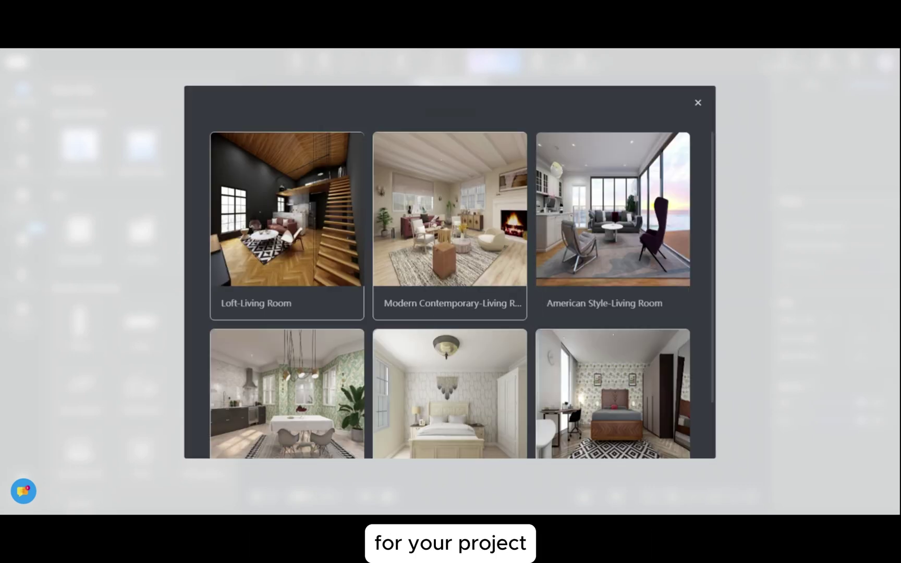
pyautogui.scroll(-3, 712, 219)
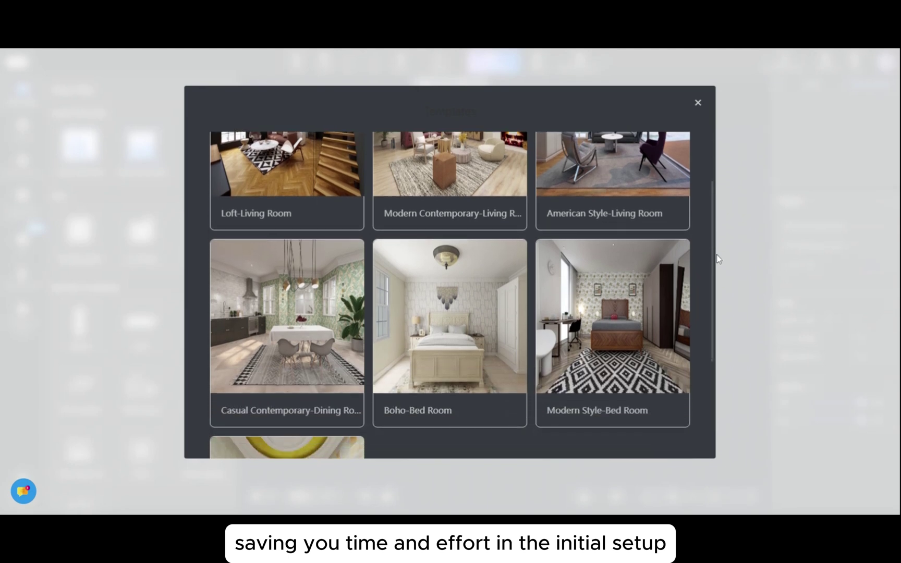
pyautogui.moveTo(717, 258); pyautogui.dragTo(709, 375)
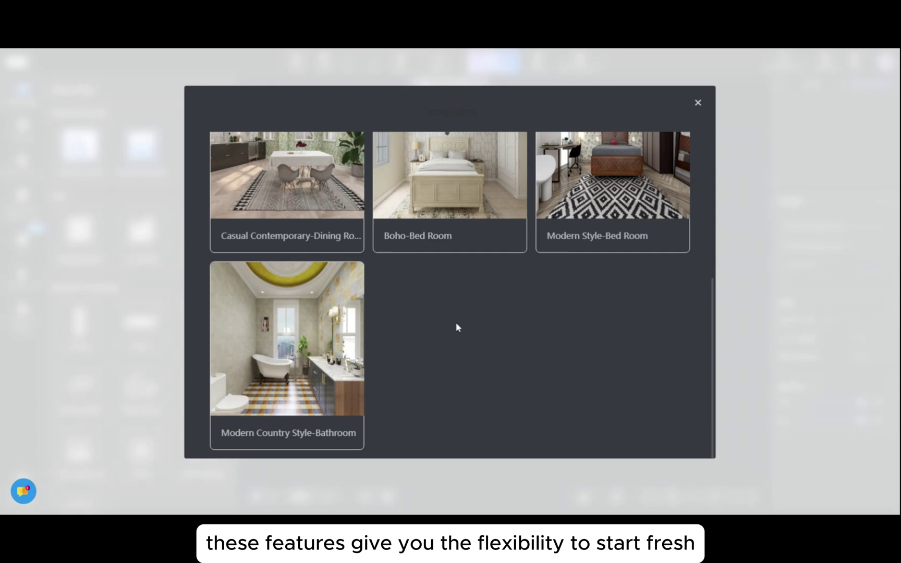
pyautogui.moveTo(714, 292); pyautogui.dragTo(738, 139)
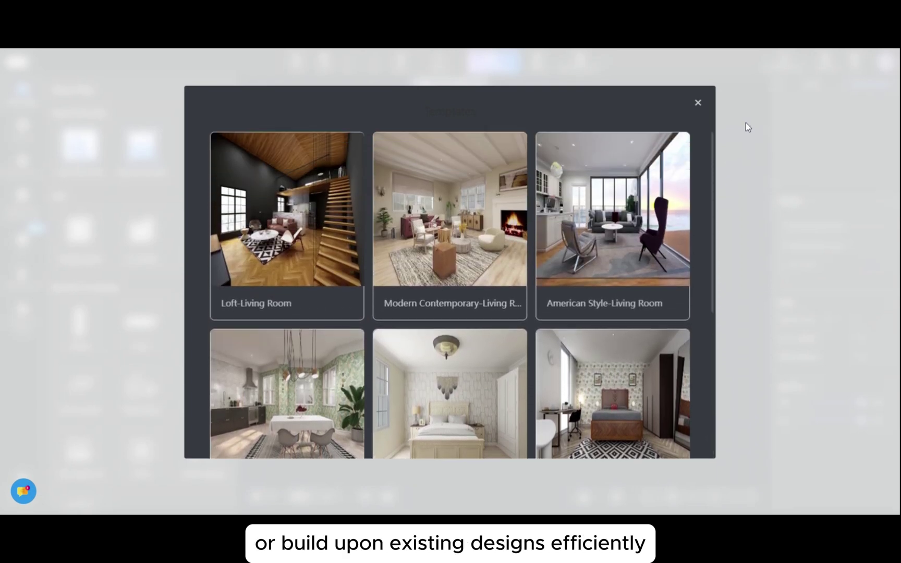
pyautogui.click(699, 106)
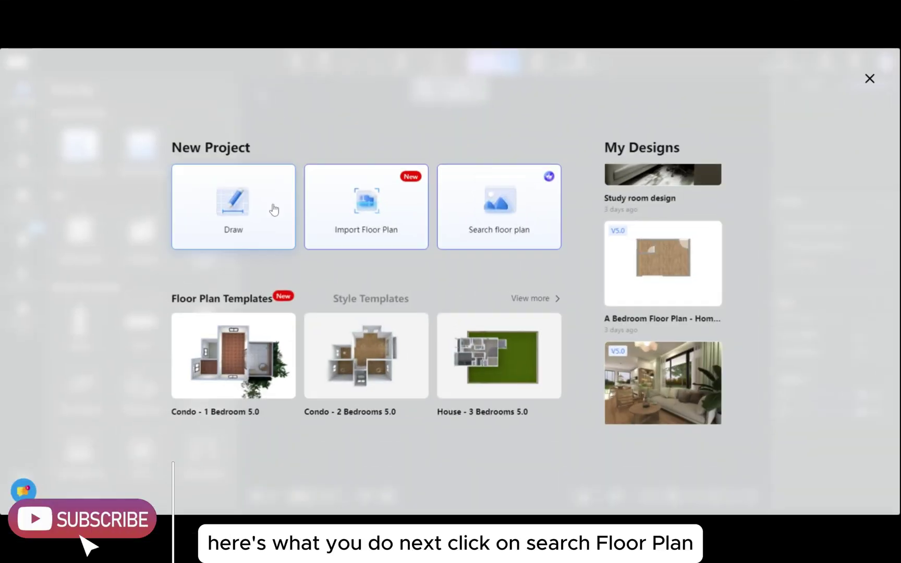
# Search floor plans for 'great room design' and scroll through the results.
pyautogui.click(523, 196)
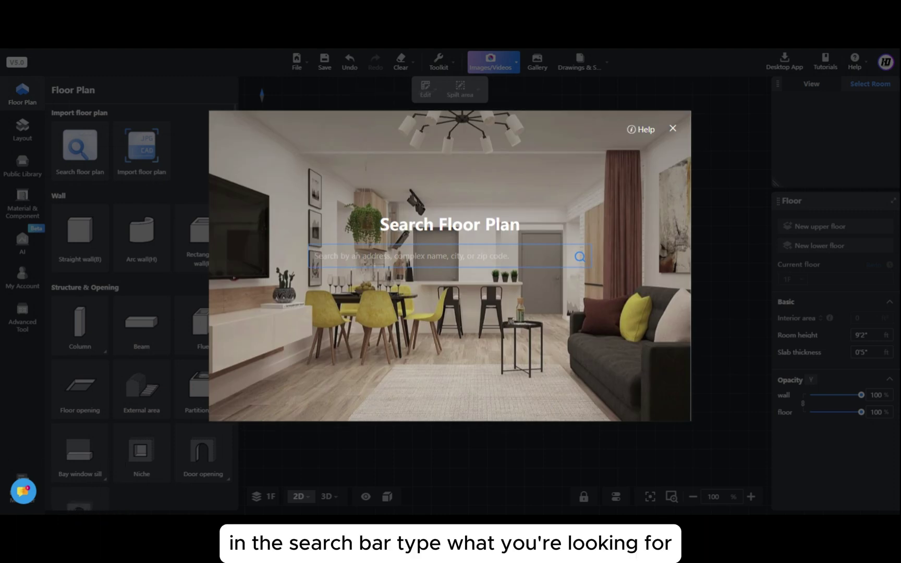
pyautogui.write('great room')
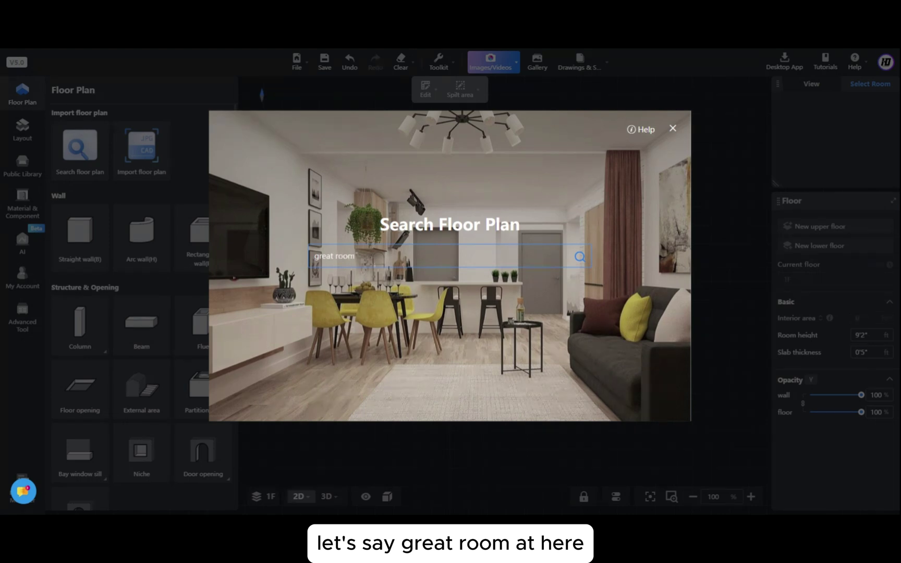
pyautogui.press('Return')
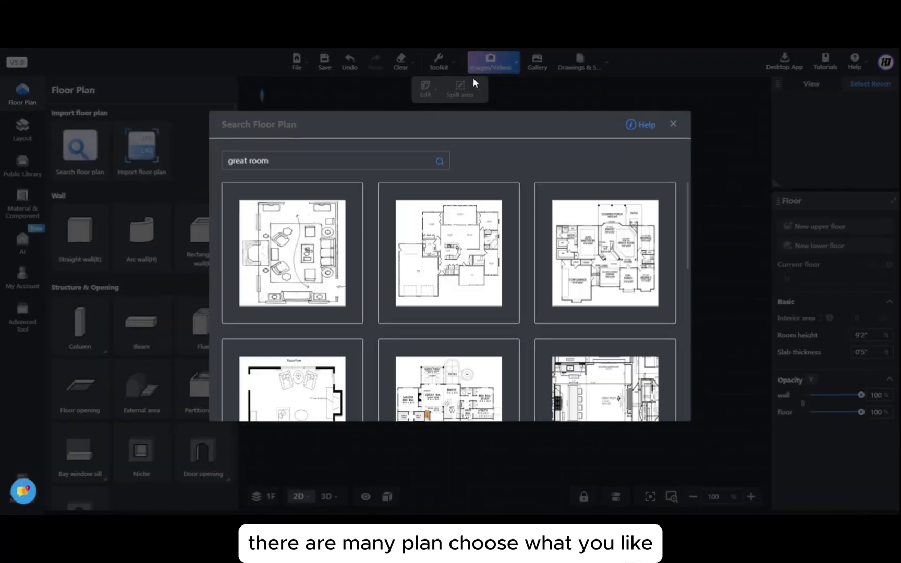
pyautogui.write('design')
pyautogui.press('Return')
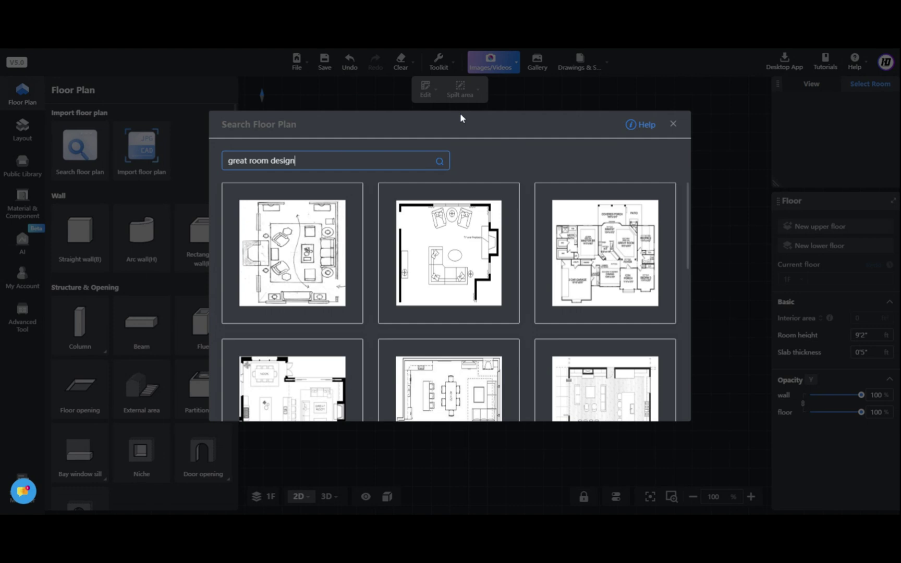
pyautogui.moveTo(690, 229); pyautogui.dragTo(684, 399)
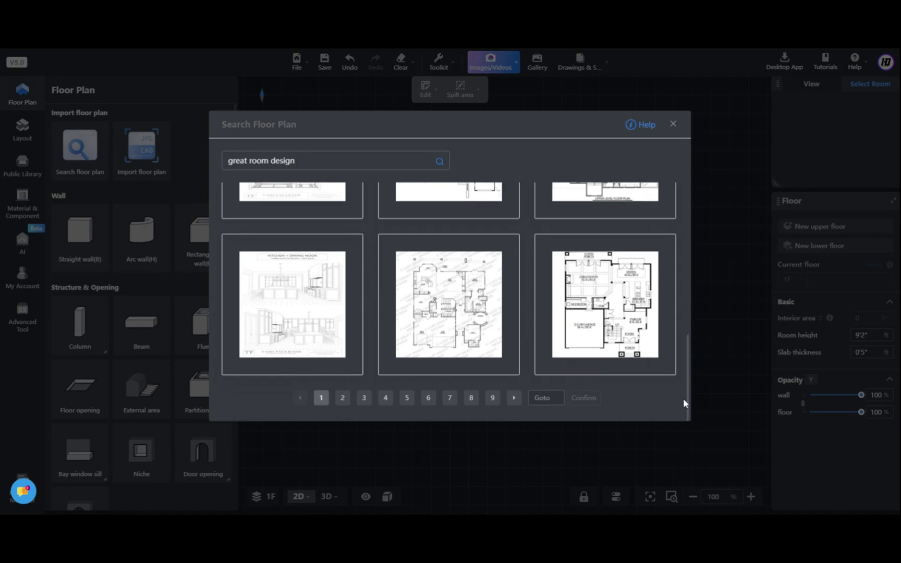
# Preview the Kitchen + Dining Nook and another great-room plan, then close the previews.
pyautogui.click(271, 327)
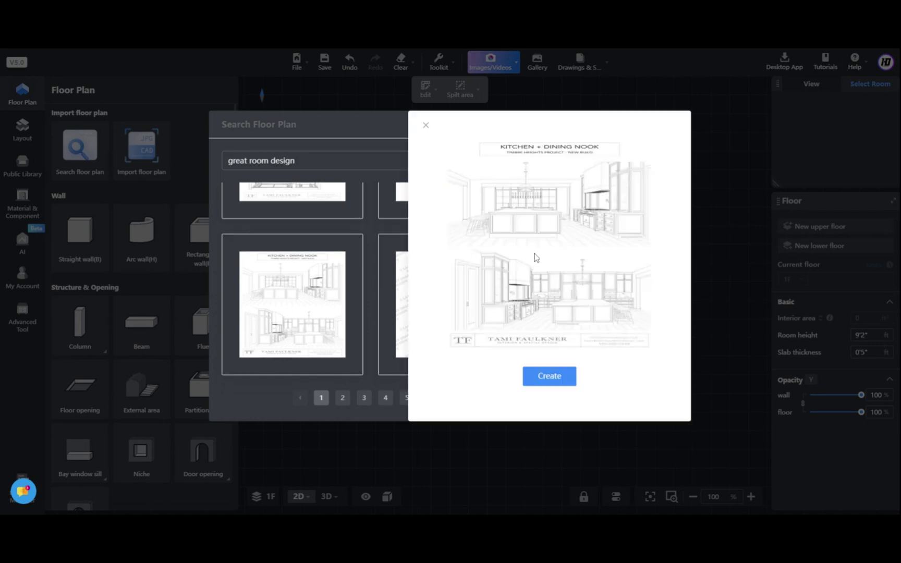
pyautogui.click(310, 201)
pyautogui.click(316, 273)
pyautogui.click(427, 125)
pyautogui.moveTo(687, 365); pyautogui.dragTo(700, 209)
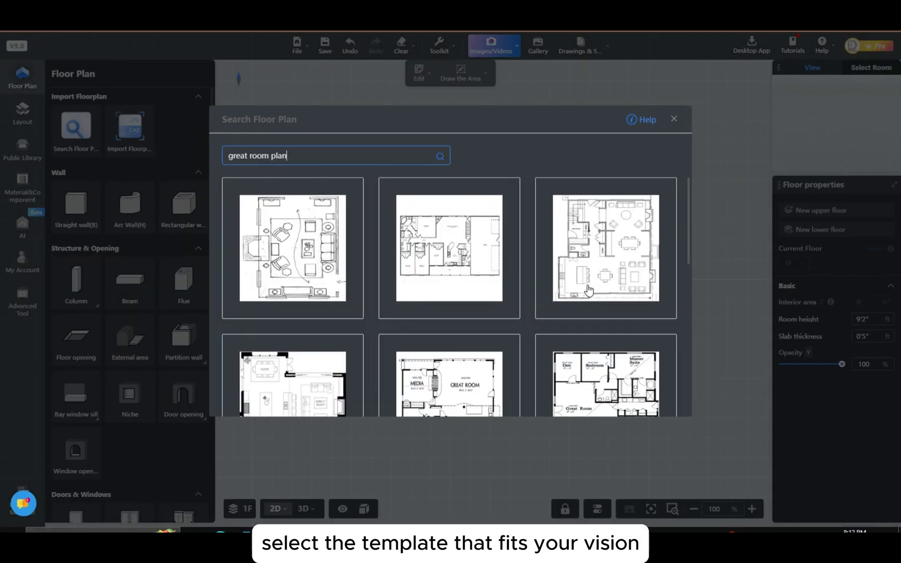
# Auto-trace the third great-room result into walls and lengthen its top wall from 3'7" to 5'5".
pyautogui.click(630, 276)
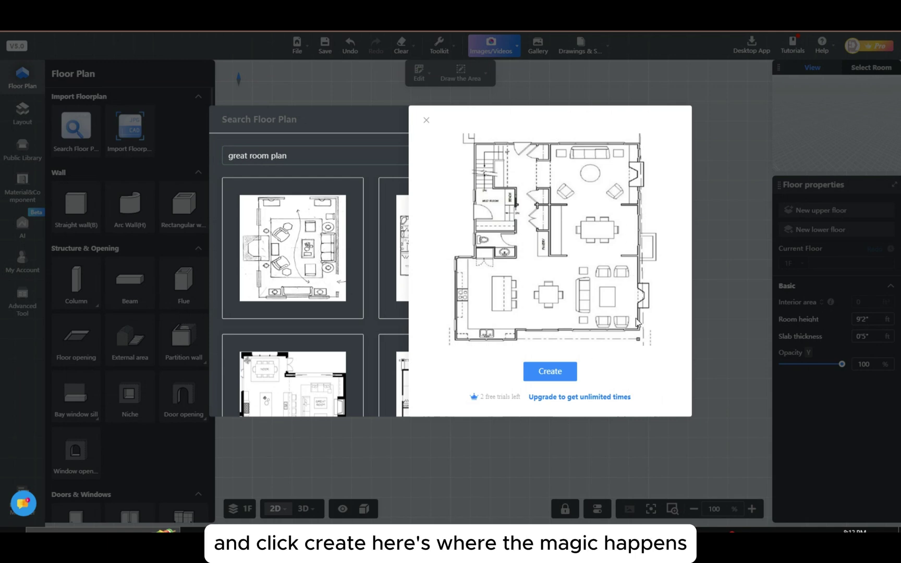
pyautogui.click(561, 370)
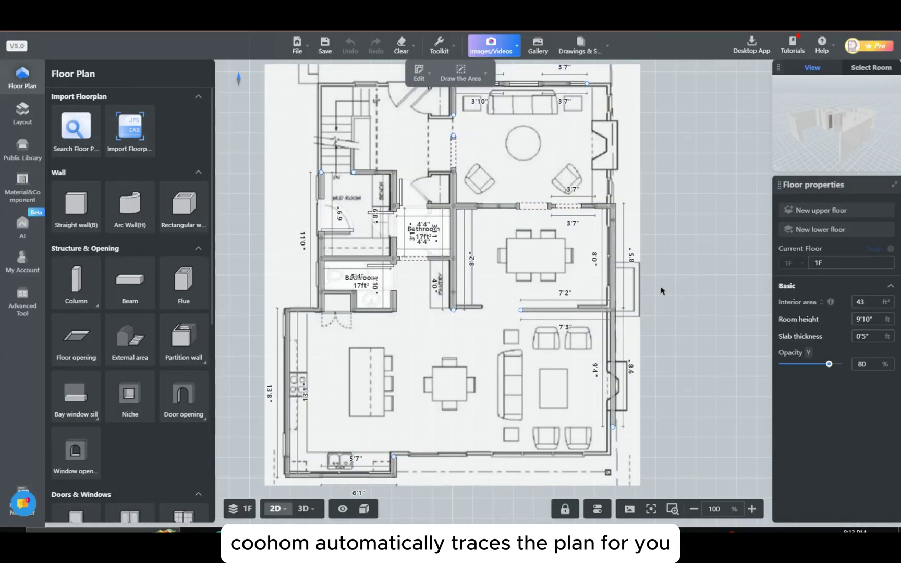
pyautogui.moveTo(661, 290); pyautogui.dragTo(661, 368)
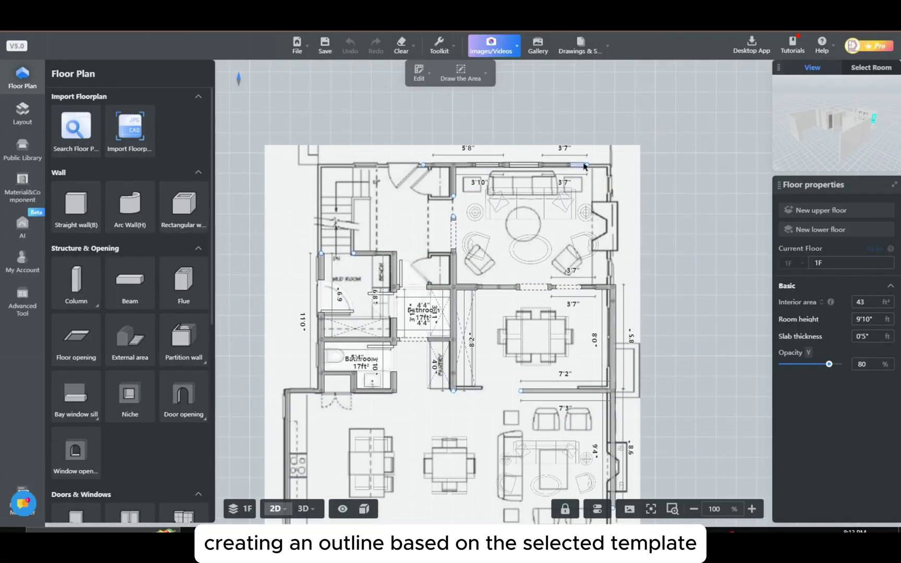
pyautogui.moveTo(588, 166); pyautogui.dragTo(610, 166)
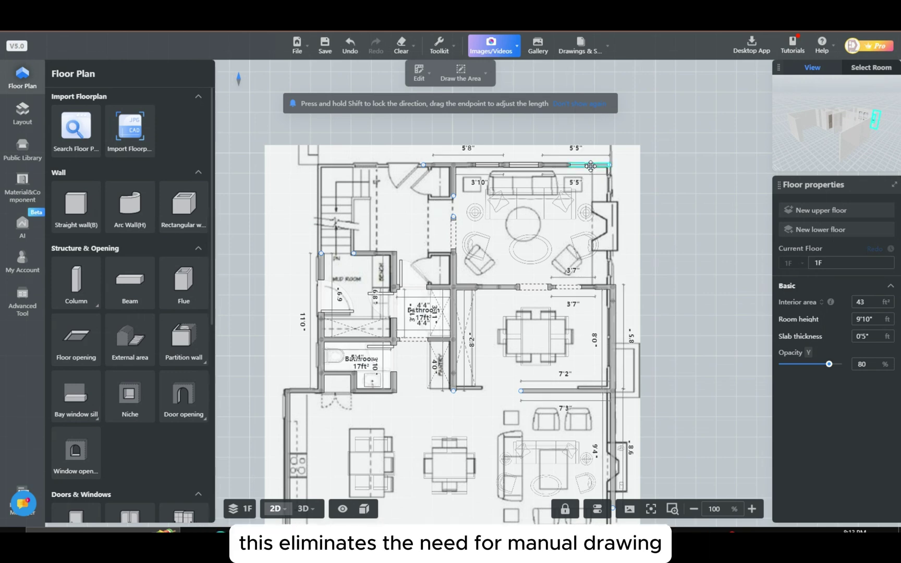
# At 200% zoom, slide the lower living-room window aside and delete its wall piece.
pyautogui.click(752, 509)
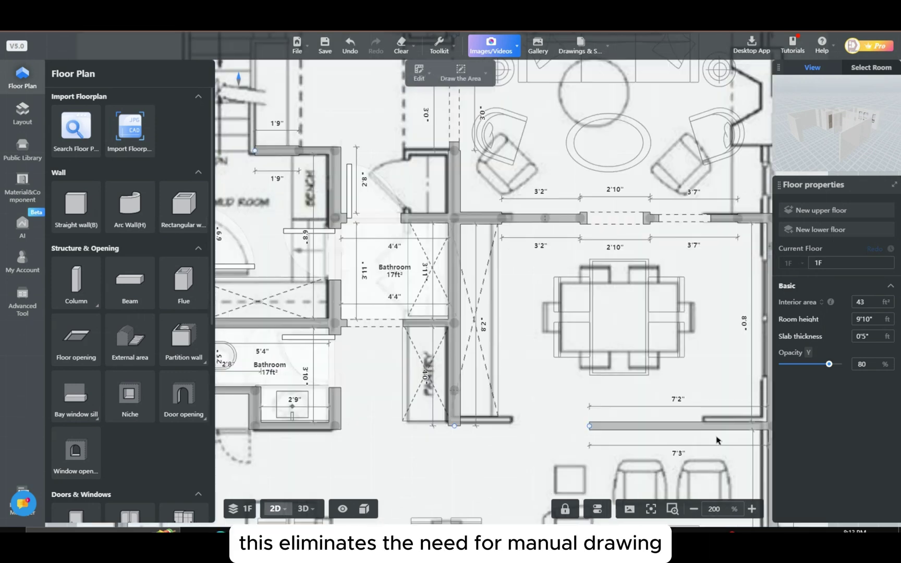
pyautogui.moveTo(693, 140); pyautogui.dragTo(496, 286)
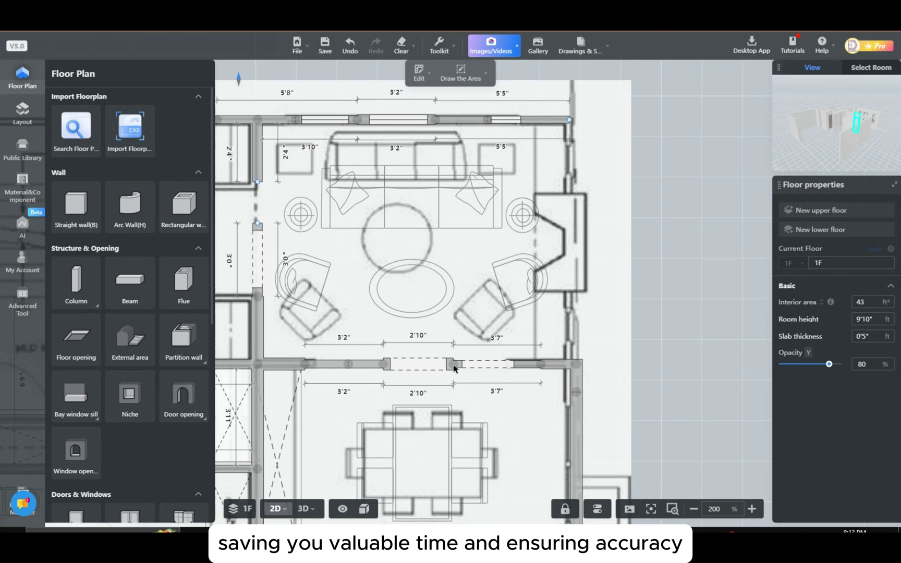
pyautogui.click(475, 368)
pyautogui.moveTo(477, 366); pyautogui.dragTo(369, 363)
pyautogui.click(329, 363)
pyautogui.press('Delete')
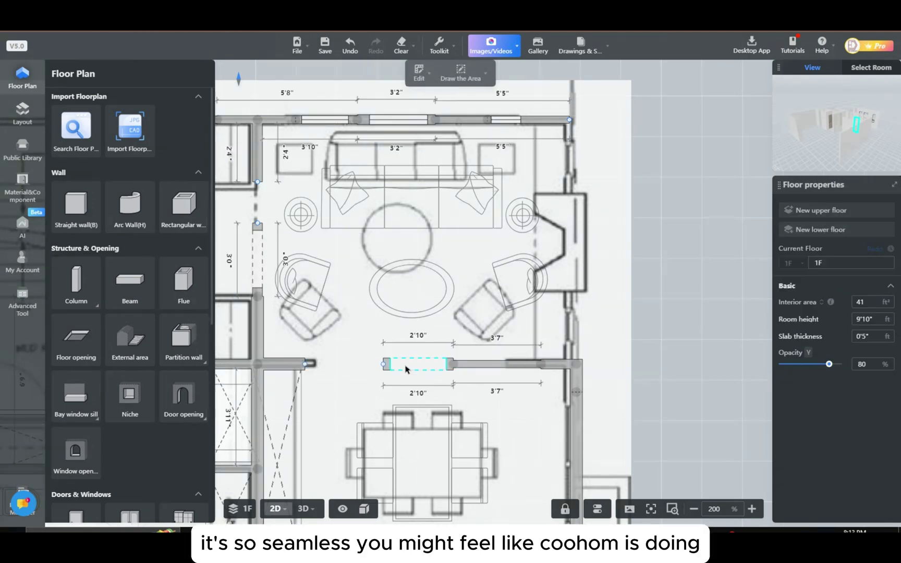
pyautogui.click(424, 359)
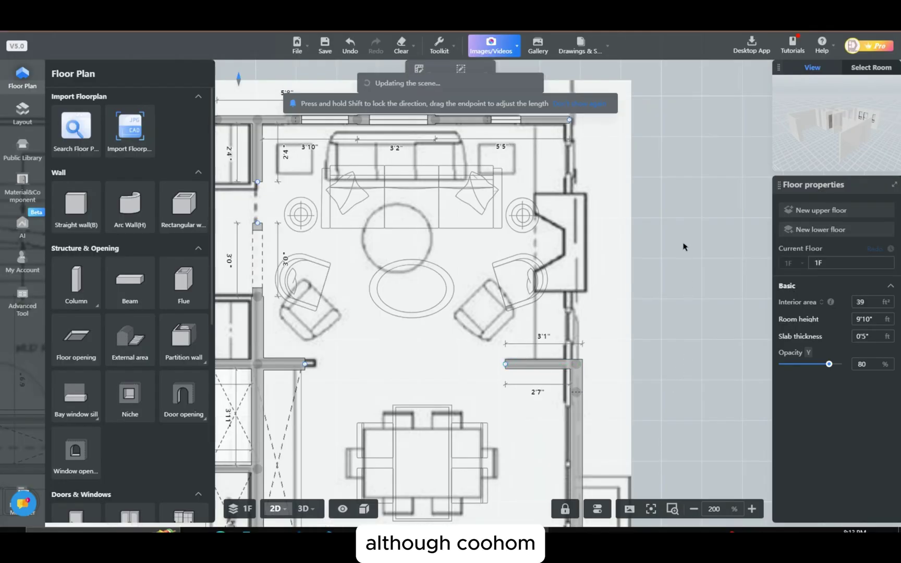
pyautogui.moveTo(686, 254); pyautogui.dragTo(702, 303)
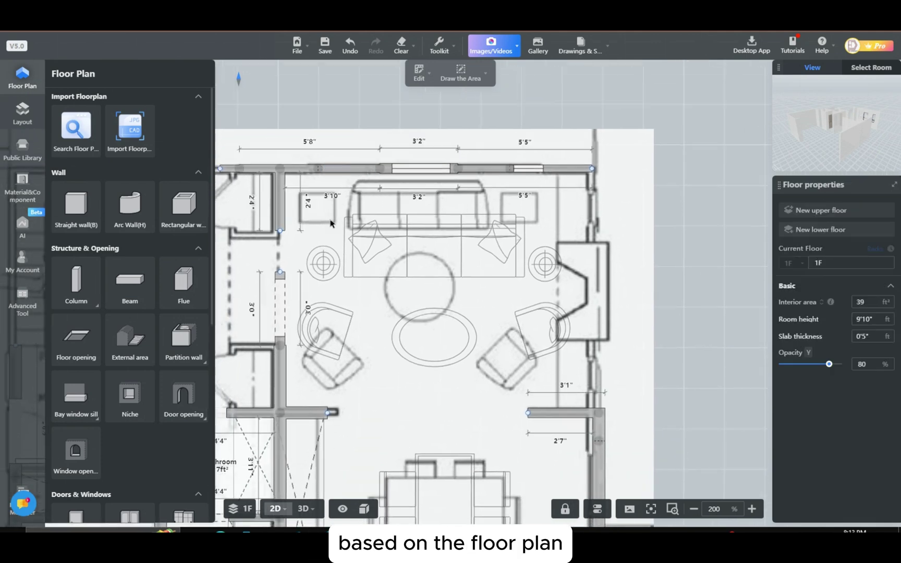
# Clear the windows off the top living-room wall and stretch it right to about 12'8".
pyautogui.click(421, 169)
pyautogui.moveTo(421, 169); pyautogui.dragTo(362, 170)
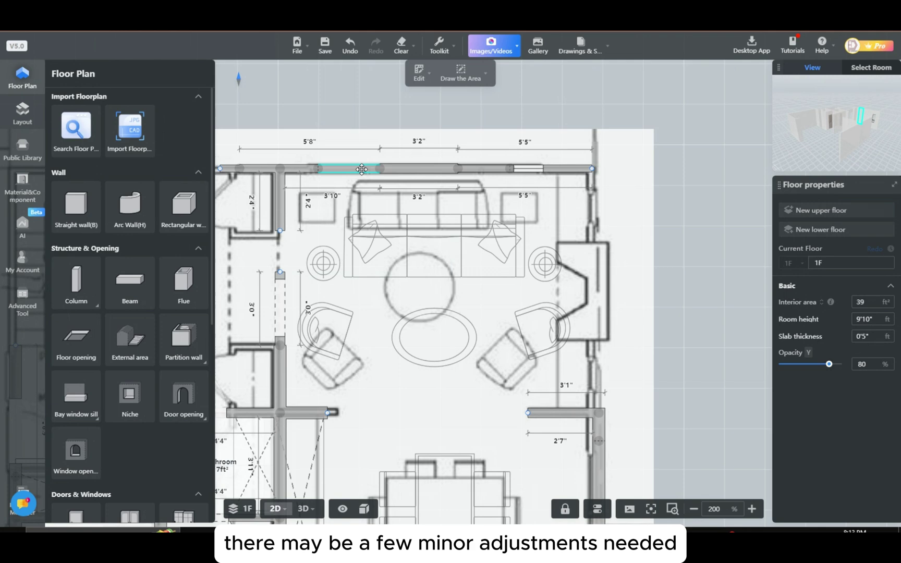
pyautogui.moveTo(529, 169); pyautogui.dragTo(509, 169)
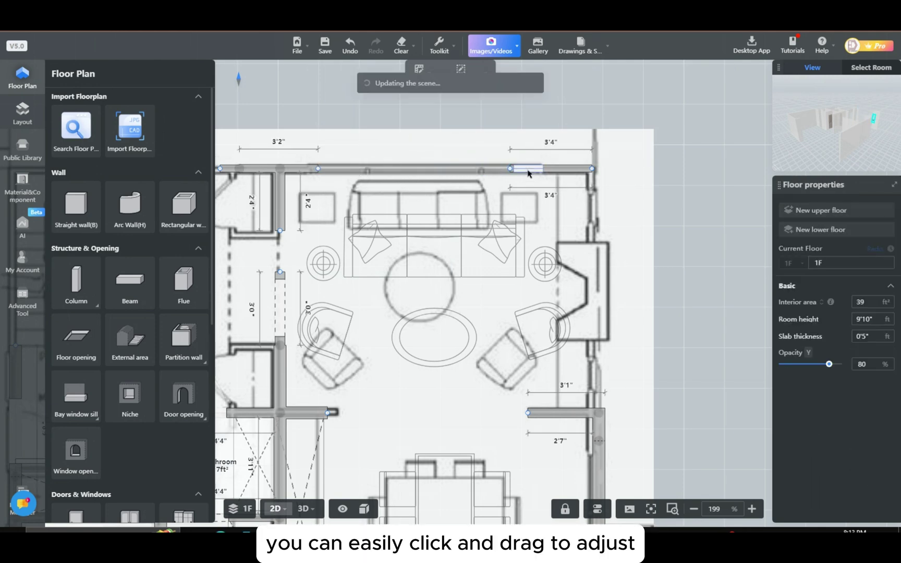
pyautogui.click(329, 168)
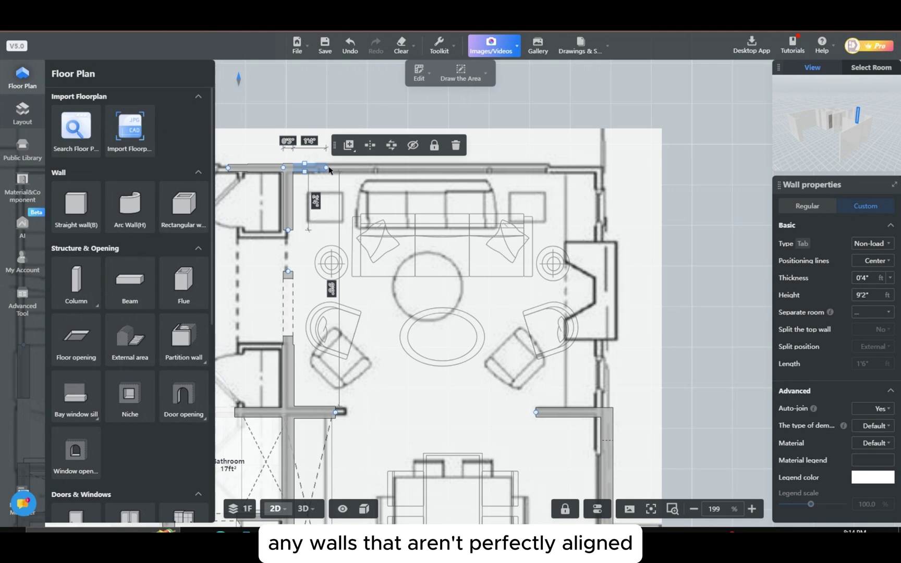
pyautogui.moveTo(326, 167); pyautogui.dragTo(603, 169)
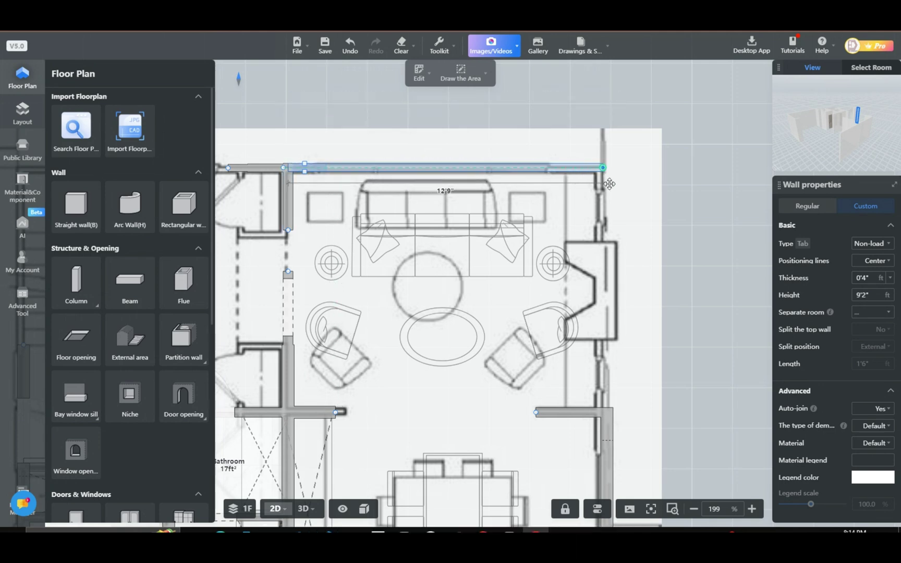
# Draw a 9'8" straight wall beside the fireplace and give it a thinner thickness.
pyautogui.moveTo(612, 407); pyautogui.dragTo(527, 365, button='right')
pyautogui.press('b')
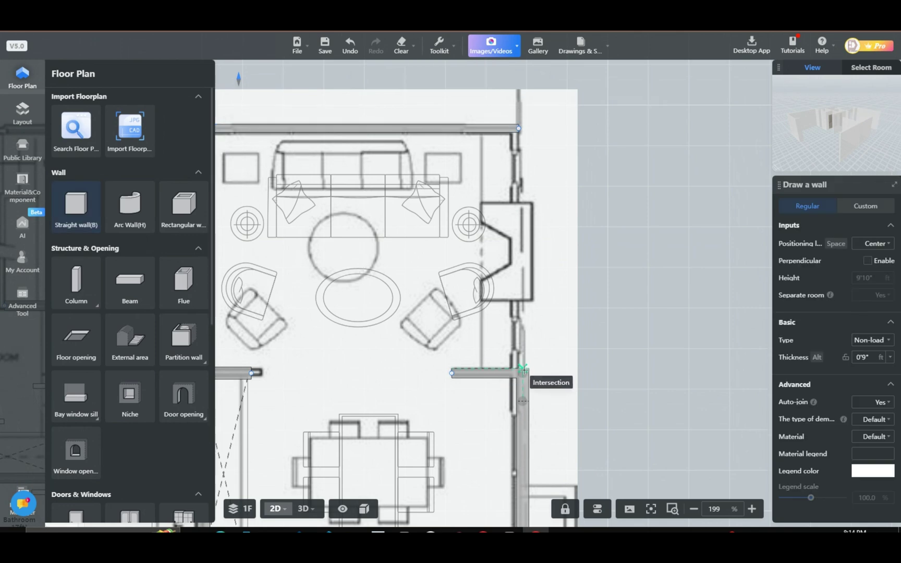
pyautogui.click(523, 370)
pyautogui.click(523, 129)
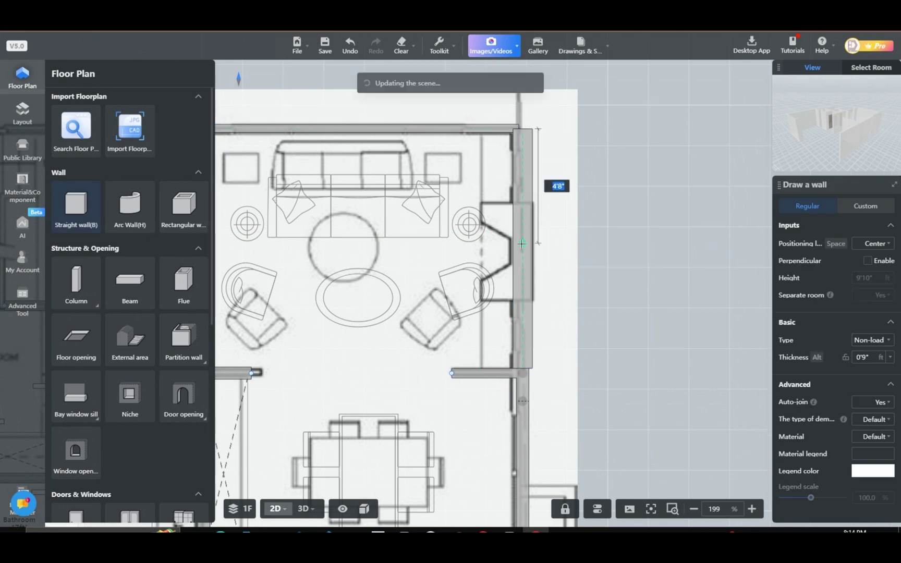
pyautogui.click(530, 300)
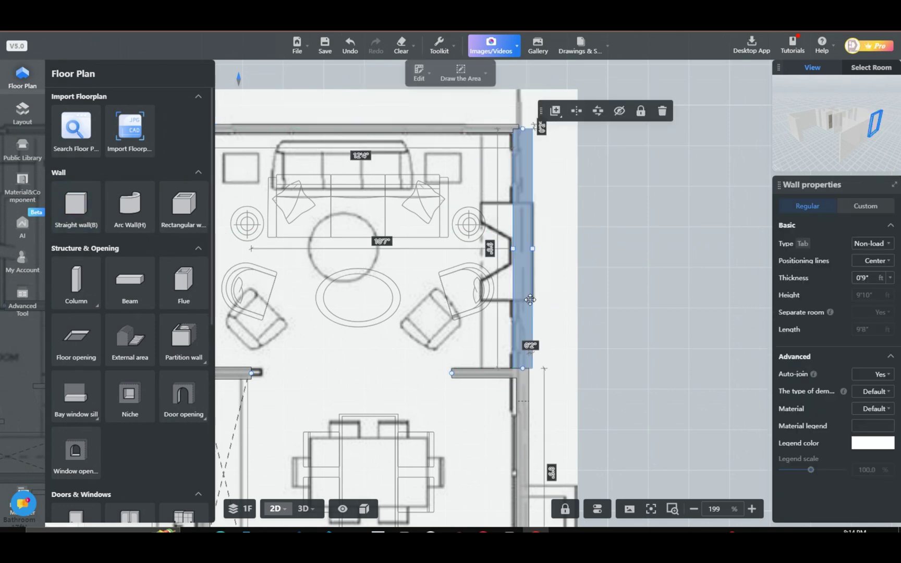
pyautogui.click(891, 277)
pyautogui.click(869, 340)
# Stretch the mud room's left wall upward so it spans 12'6".
pyautogui.moveTo(666, 327); pyautogui.dragTo(648, 279, button='right')
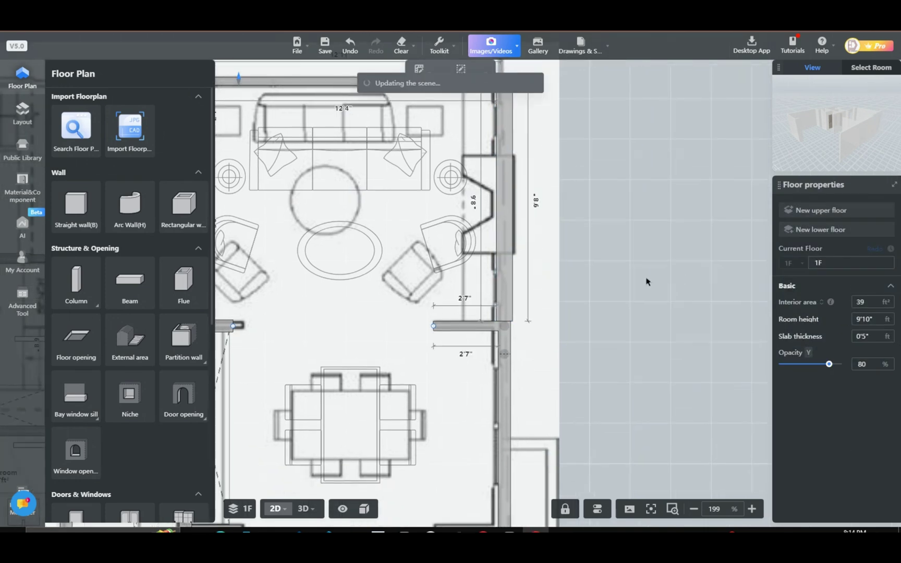
pyautogui.click(503, 308)
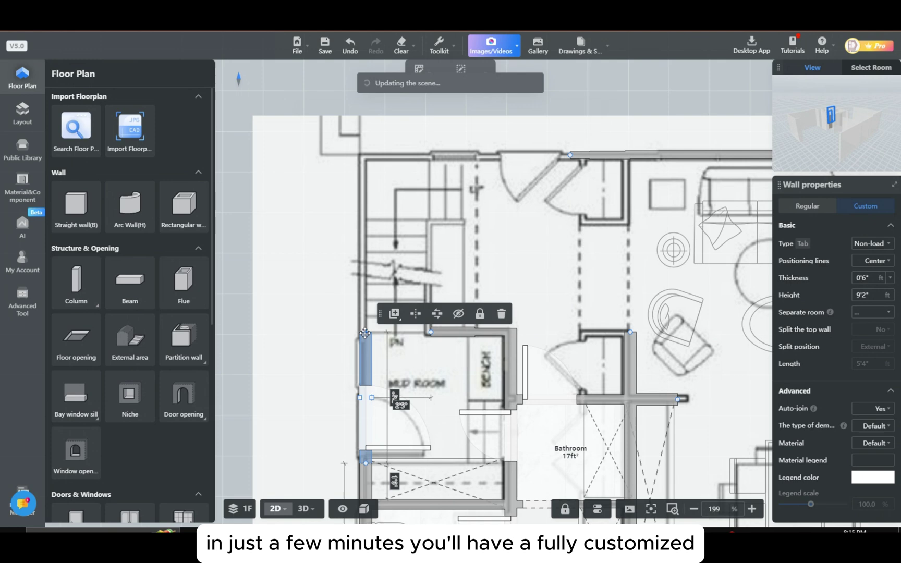
pyautogui.moveTo(367, 333); pyautogui.dragTo(365, 155)
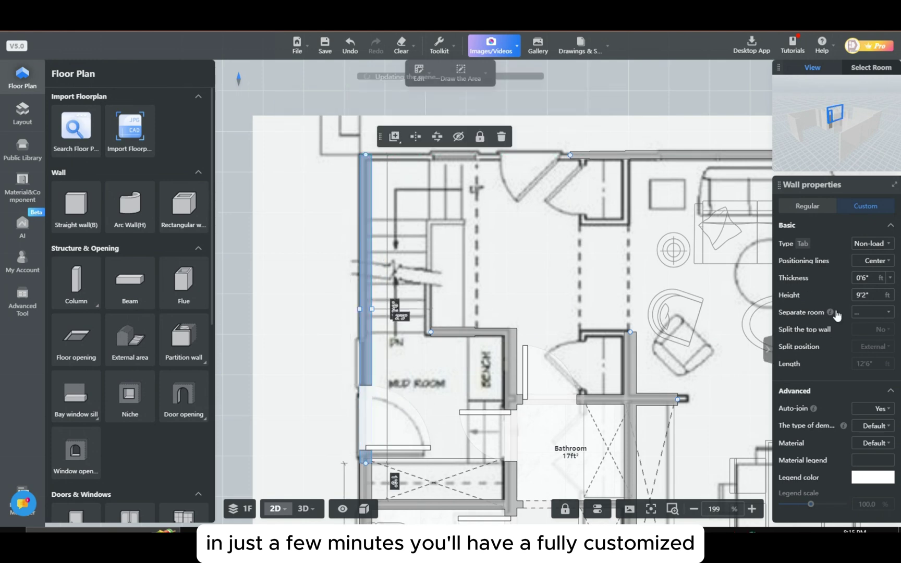
# Change the mud room's left wall thickness to 0'5" and cancel wall drawing.
pyautogui.click(891, 279)
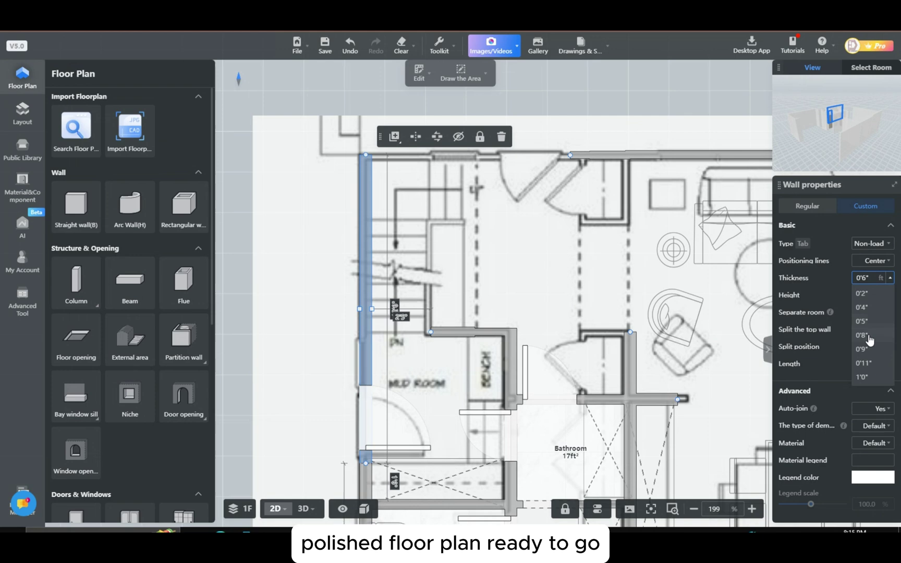
pyautogui.click(870, 323)
pyautogui.press('b')
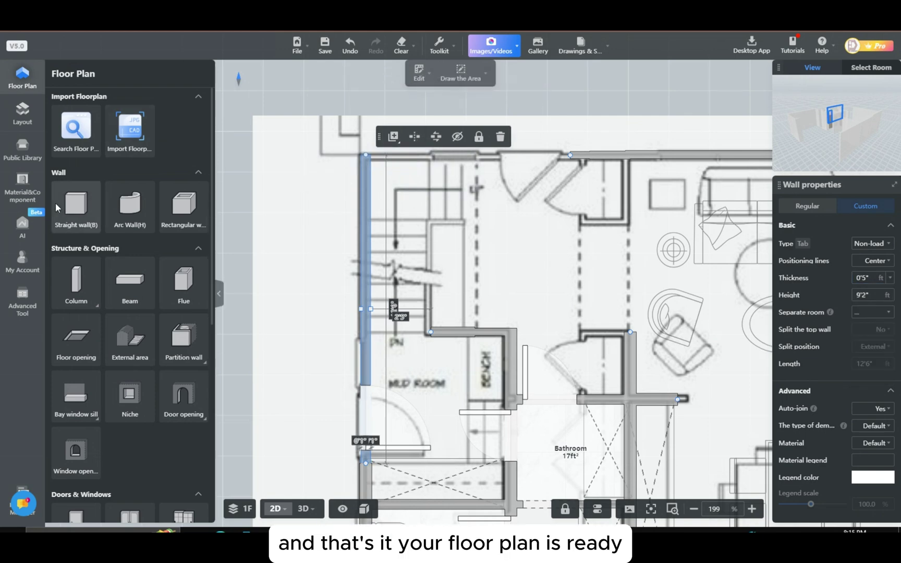
pyautogui.press('Escape')
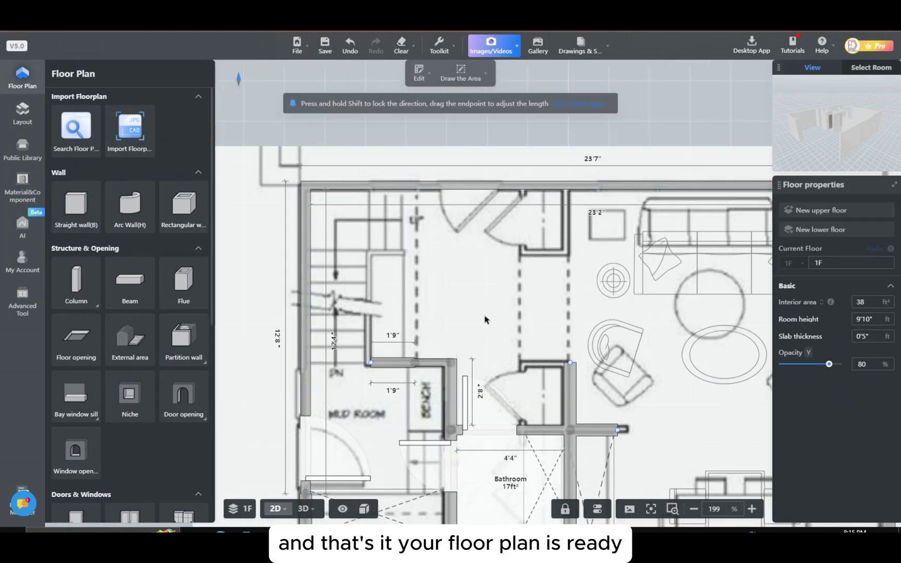
# In Layout mode, select the sofa set and the middle and left dining tables to review them.
pyautogui.scroll(-5, 604, 335)
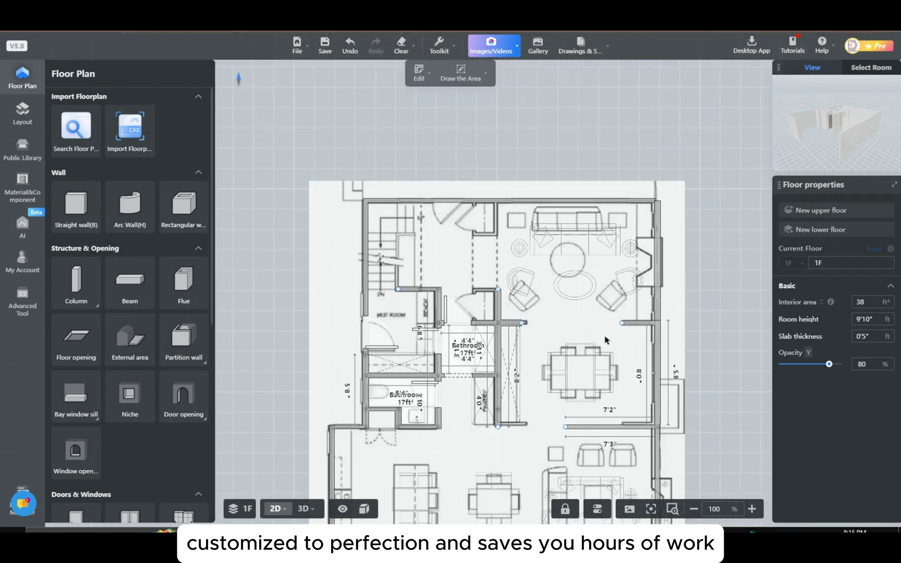
pyautogui.scroll(5, 486, 447)
pyautogui.click(386, 369)
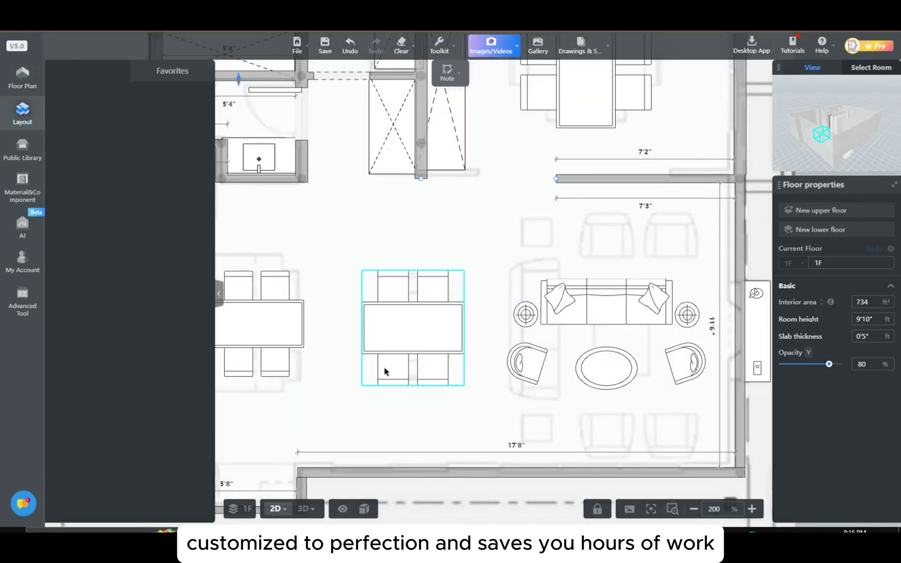
pyautogui.moveTo(428, 418); pyautogui.dragTo(488, 415)
pyautogui.click(729, 318)
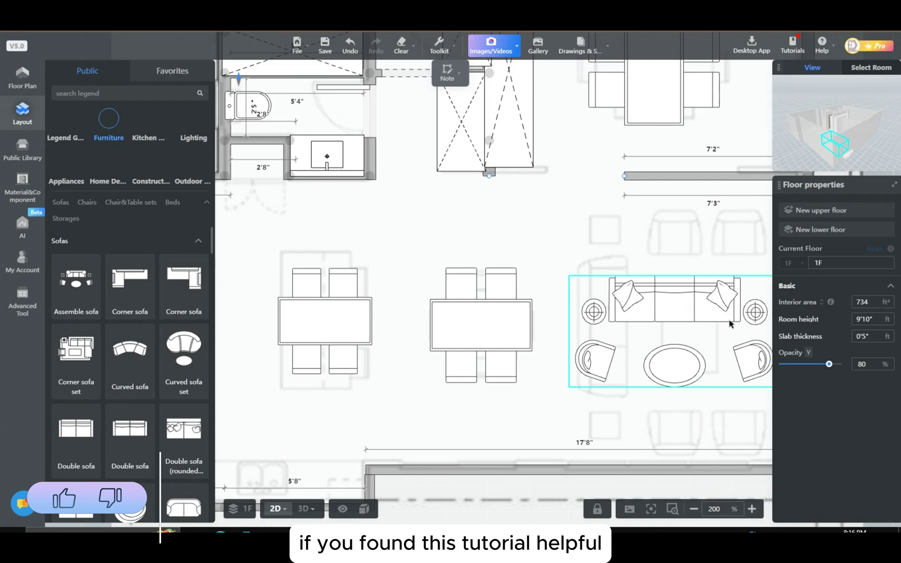
pyautogui.click(505, 344)
pyautogui.click(352, 329)
pyautogui.click(423, 417)
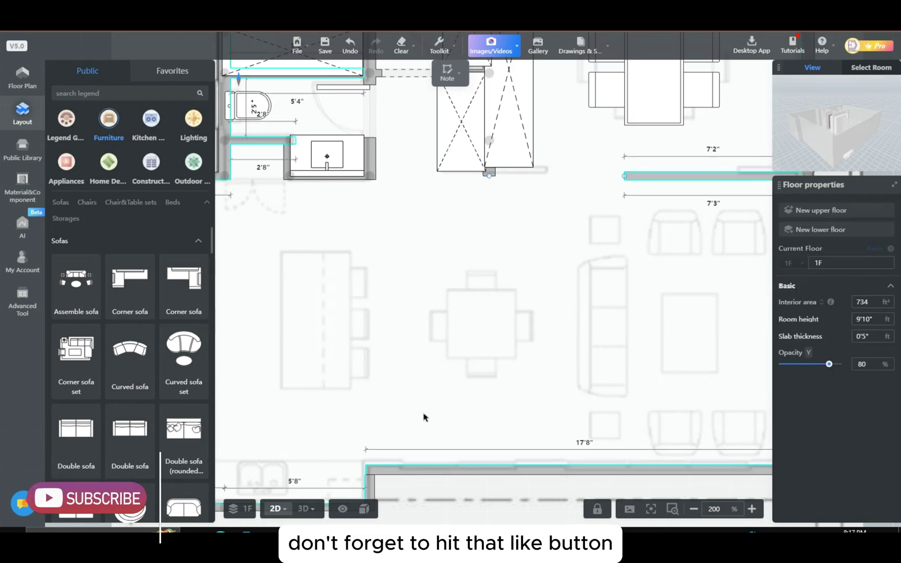
pyautogui.scroll(-5, 559, 459)
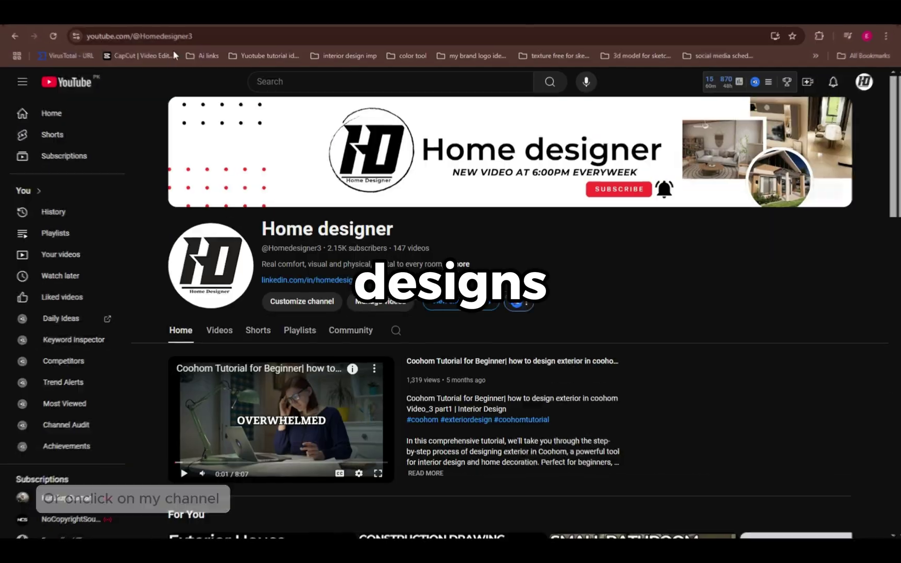
# Open the Home designer channel's Videos tab and scroll to the Coohom AI Templates tutorial.
pyautogui.click(222, 34)
pyautogui.click(232, 34)
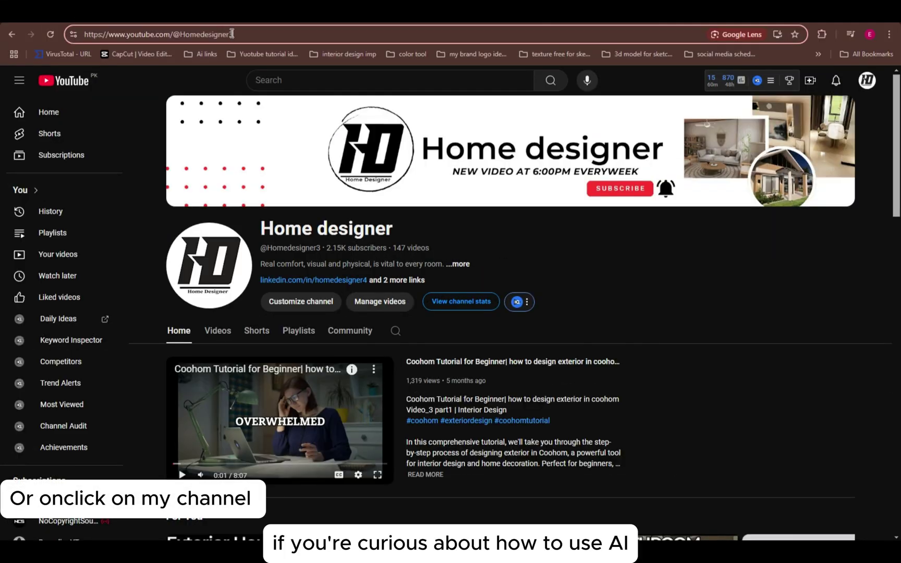
pyautogui.scroll(-3, 522, 261)
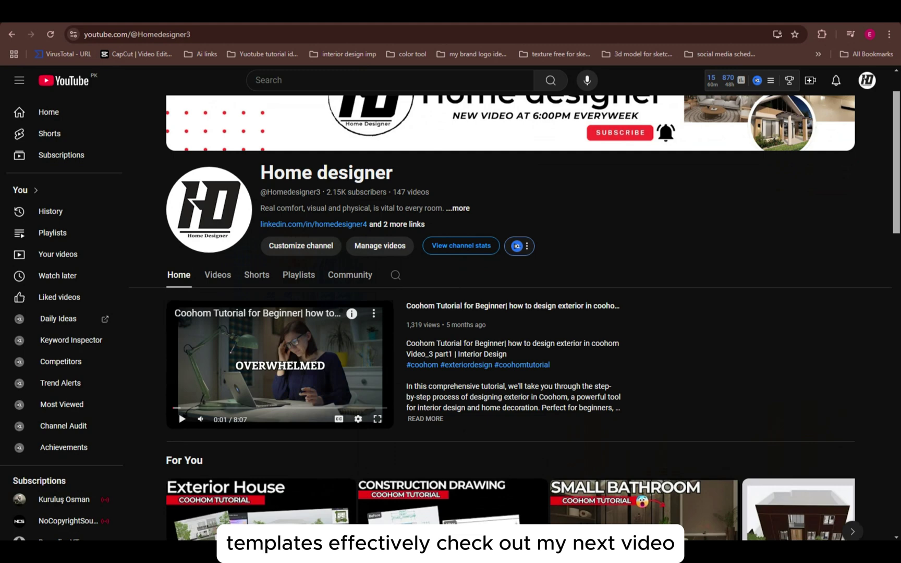
pyautogui.scroll(-4, 522, 313)
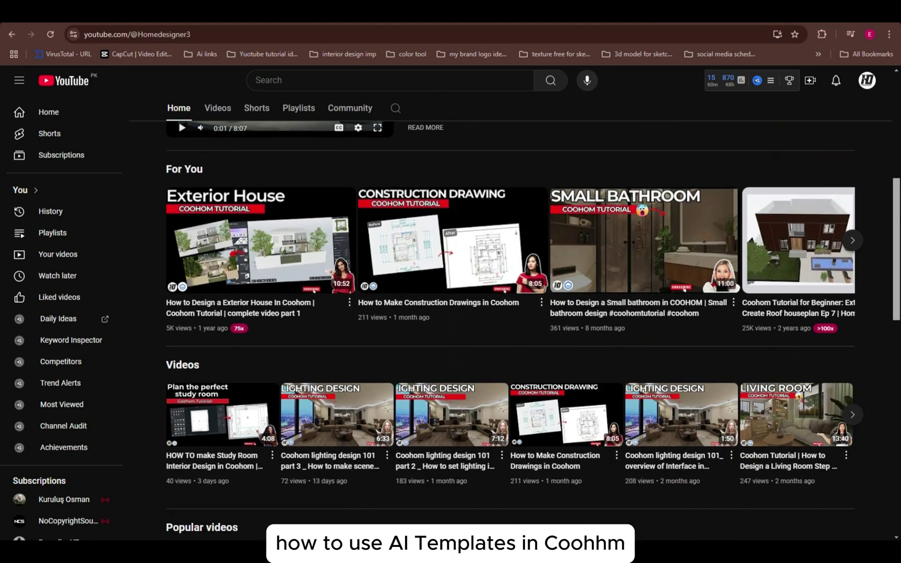
pyautogui.click(219, 108)
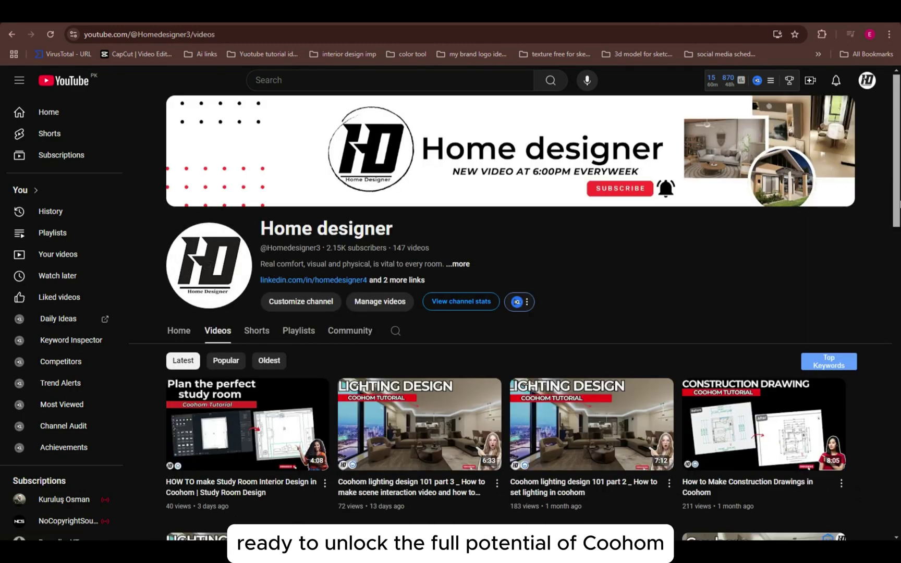
pyautogui.scroll(-5, 773, 364)
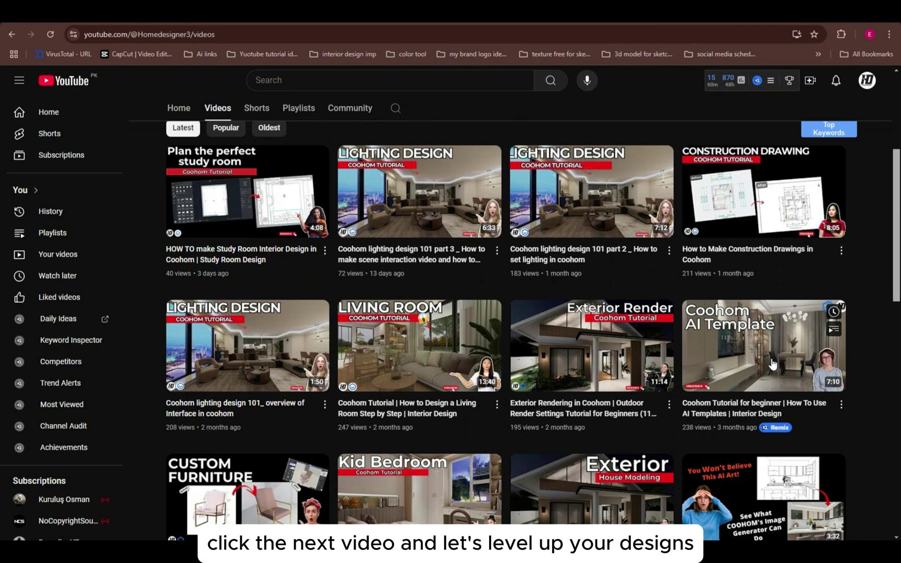
pyautogui.moveTo(771, 364)
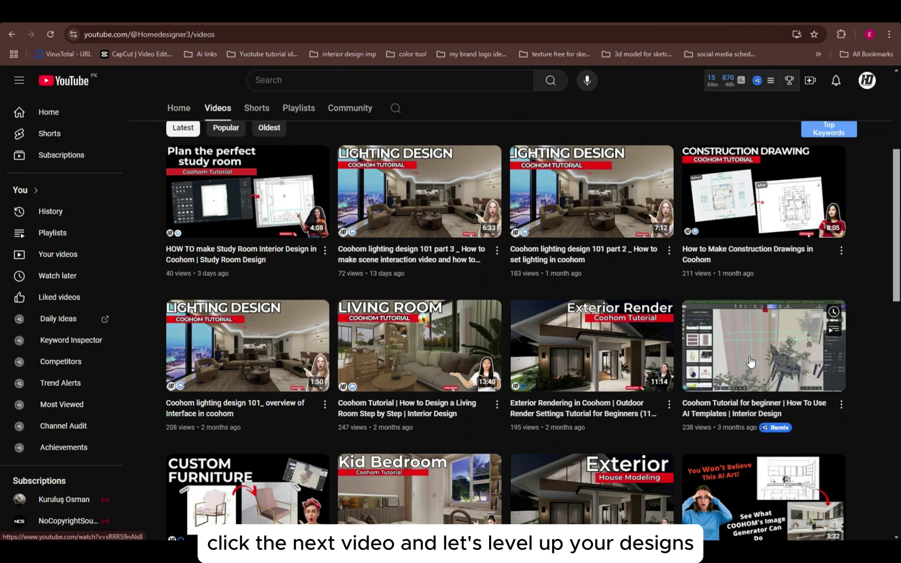